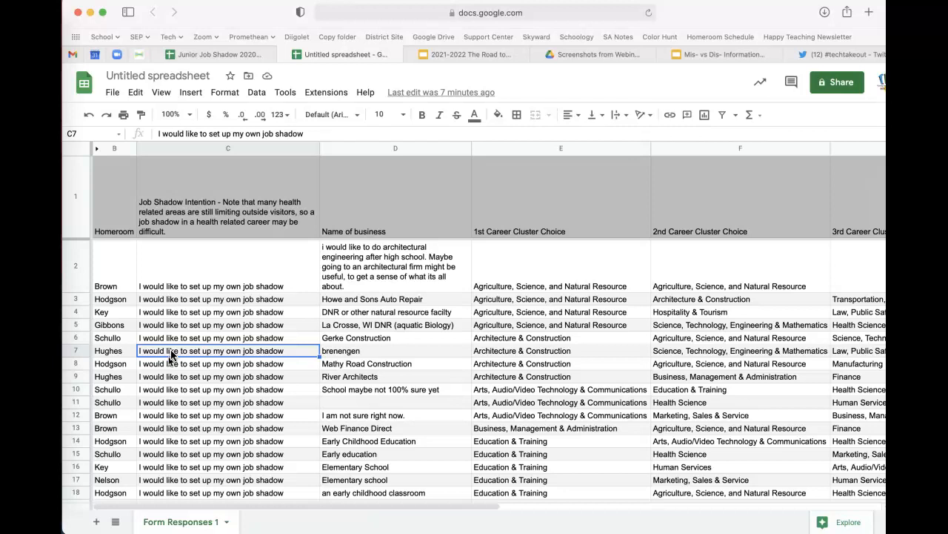
# Turn on a filter across the entire Form Responses 1 sheet
pyautogui.click(188, 352)
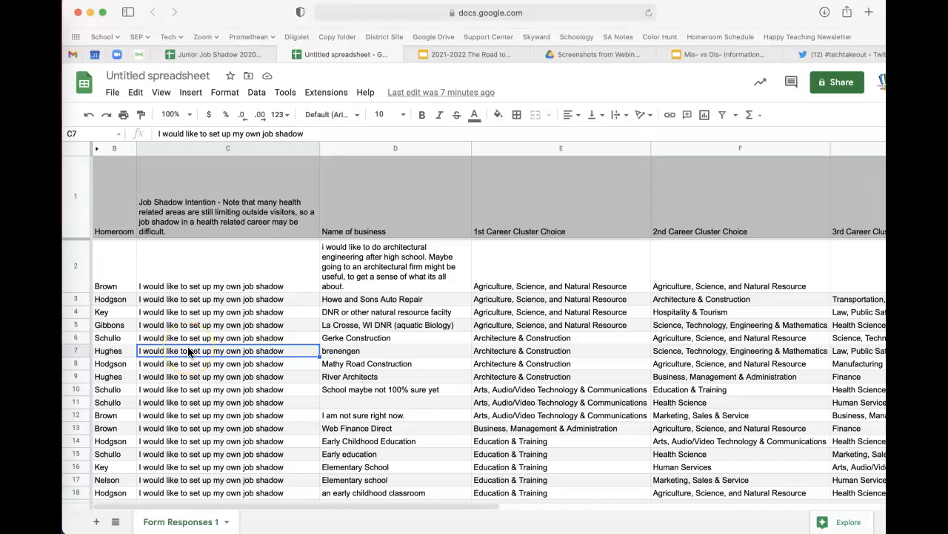
pyautogui.click(75, 150)
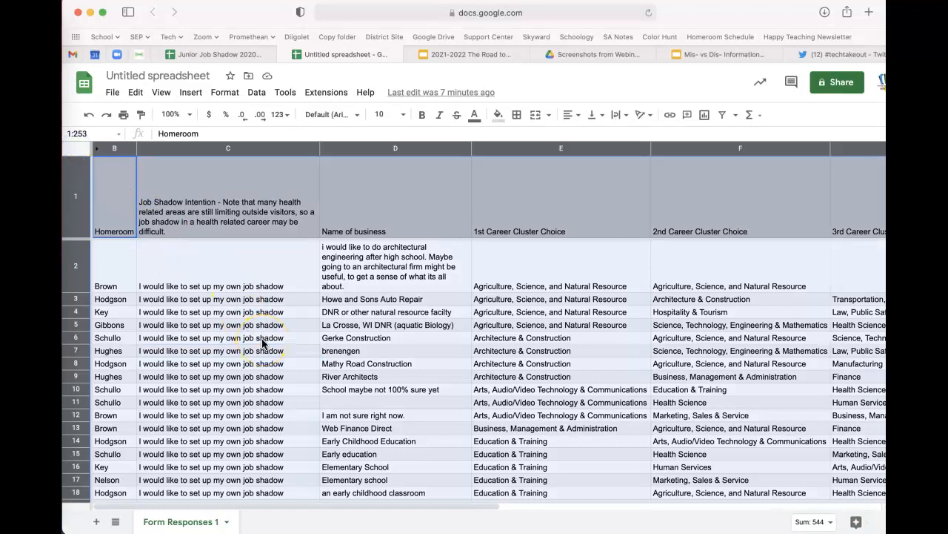
pyautogui.click(723, 117)
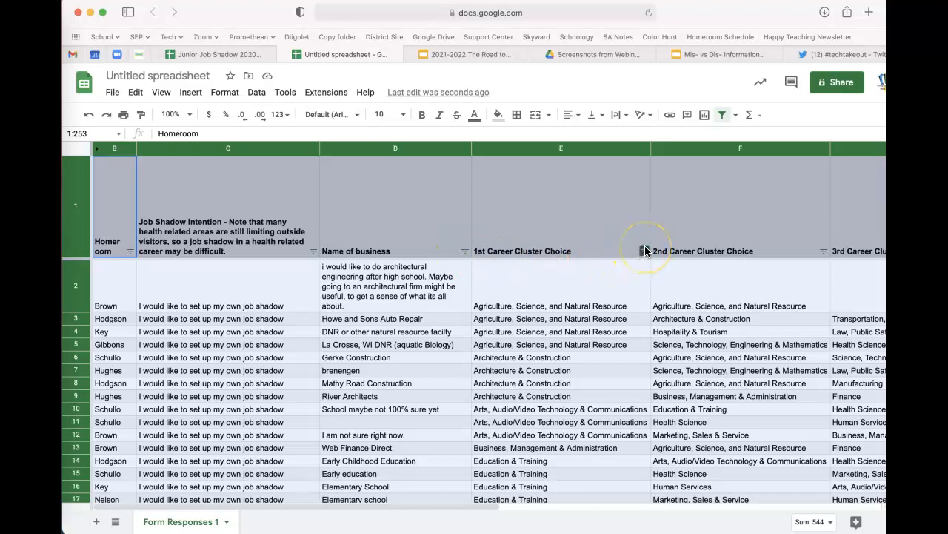
# Filter the Homeroom column by values to show only the first named homeroom in the list
pyautogui.click(130, 252)
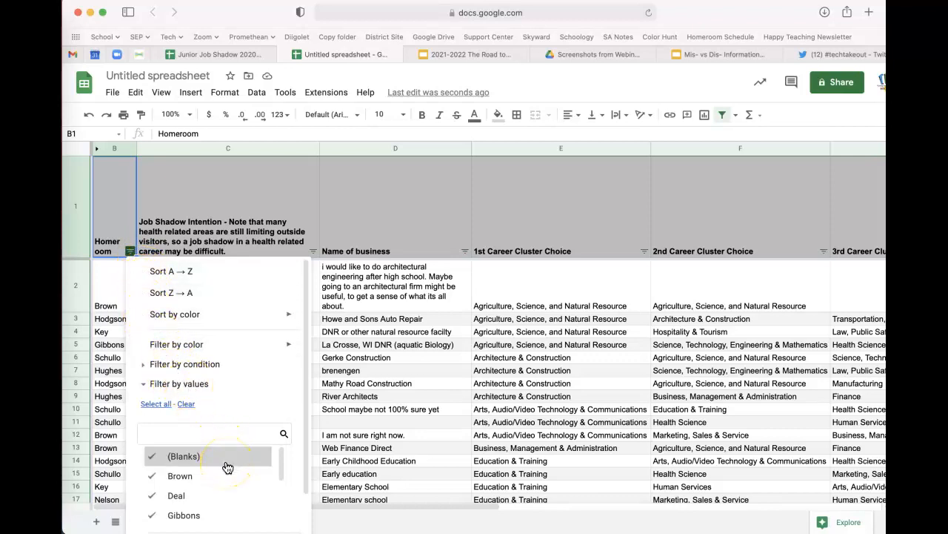
pyautogui.scroll(-1, 228, 467)
pyautogui.scroll(-5, 228, 467)
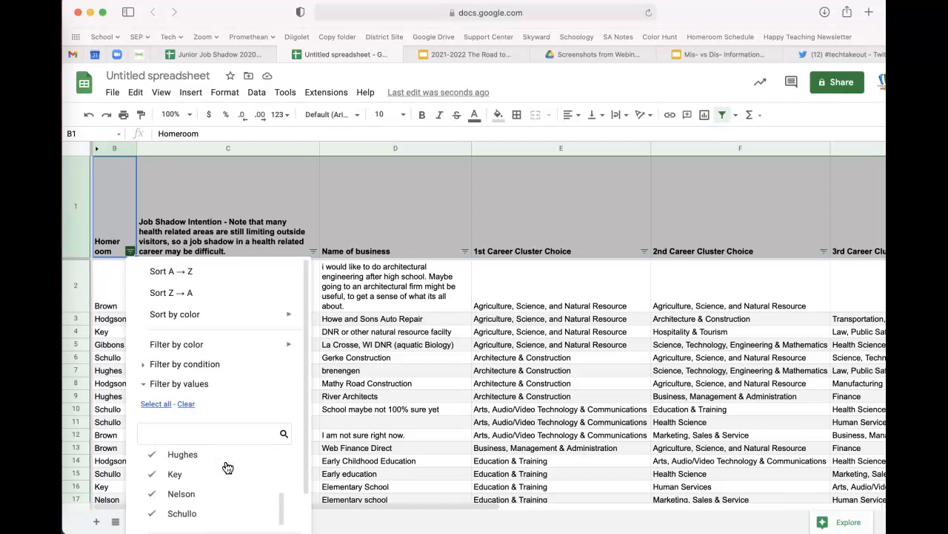
pyautogui.click(224, 498)
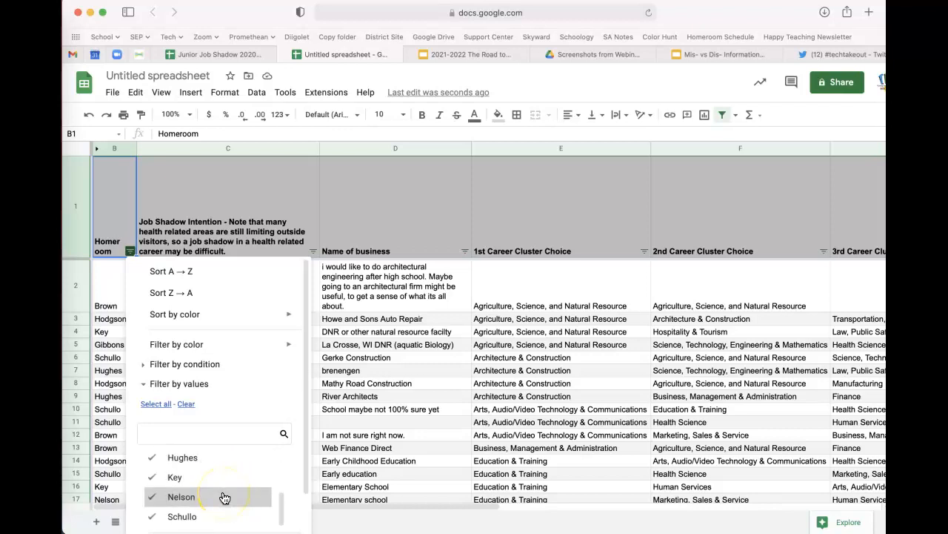
pyautogui.scroll(5, 224, 497)
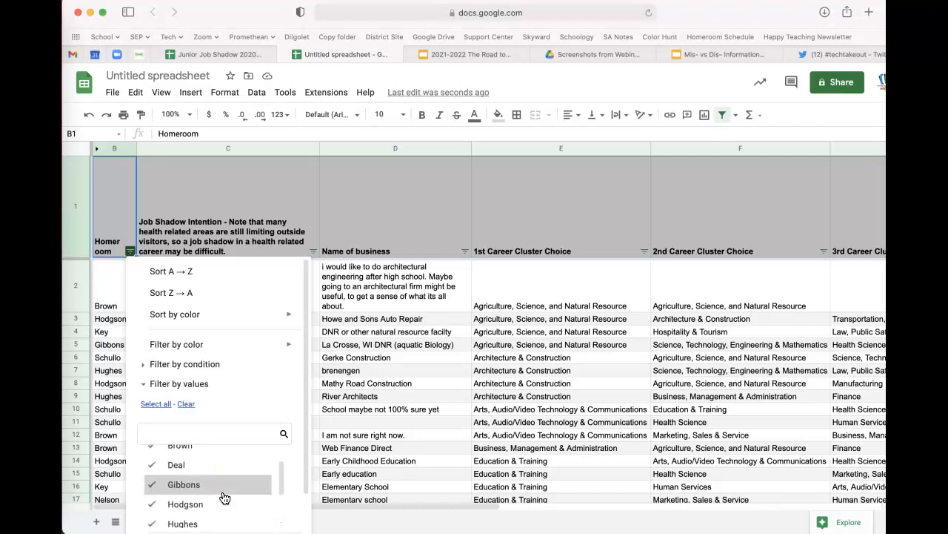
pyautogui.click(186, 403)
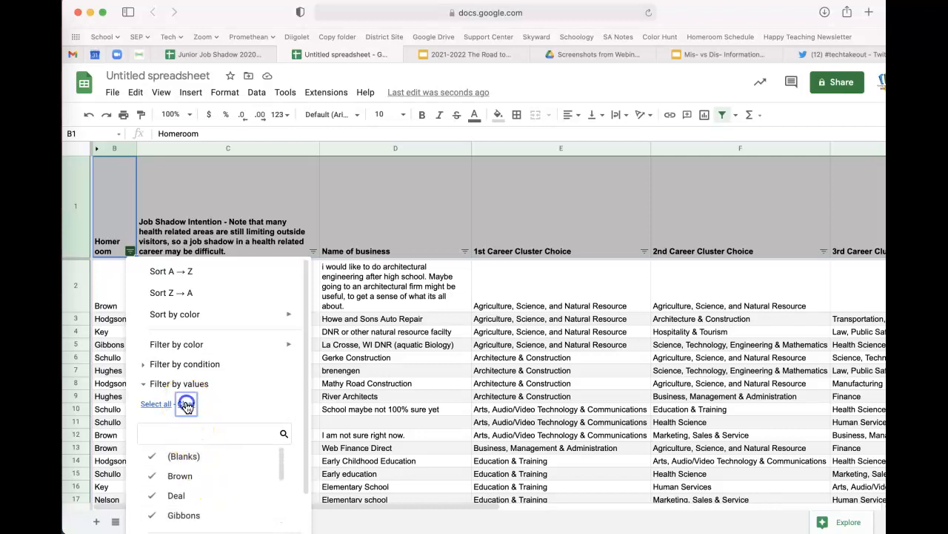
pyautogui.click(184, 480)
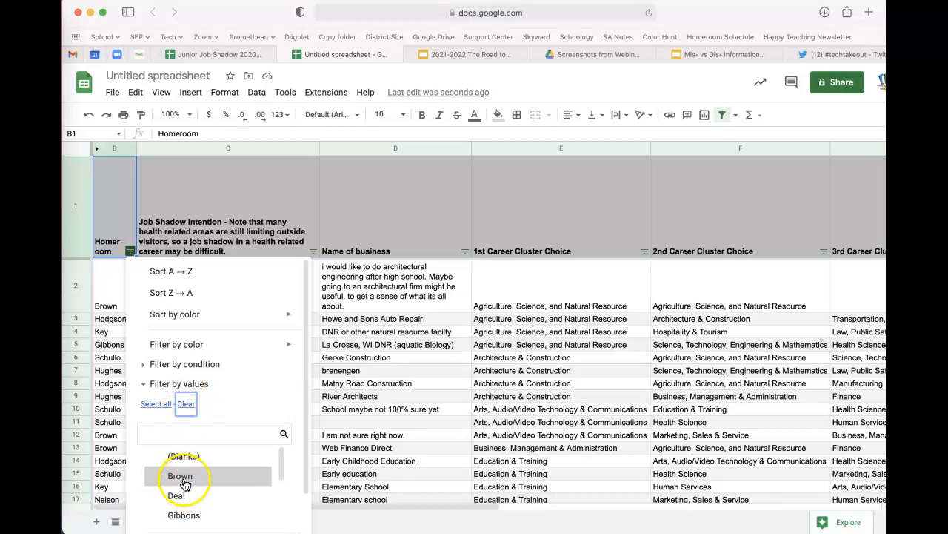
pyautogui.click(184, 481)
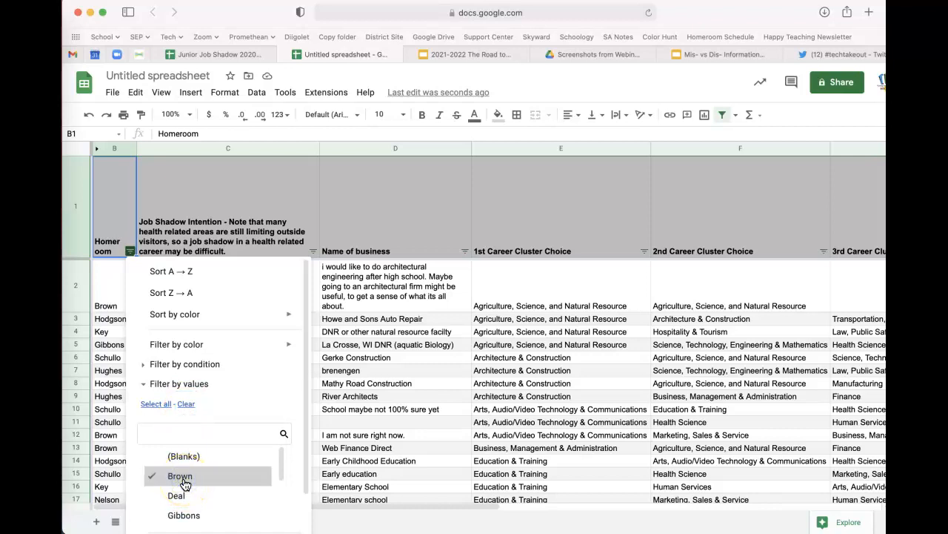
pyautogui.moveTo(303, 472); pyautogui.dragTo(299, 530)
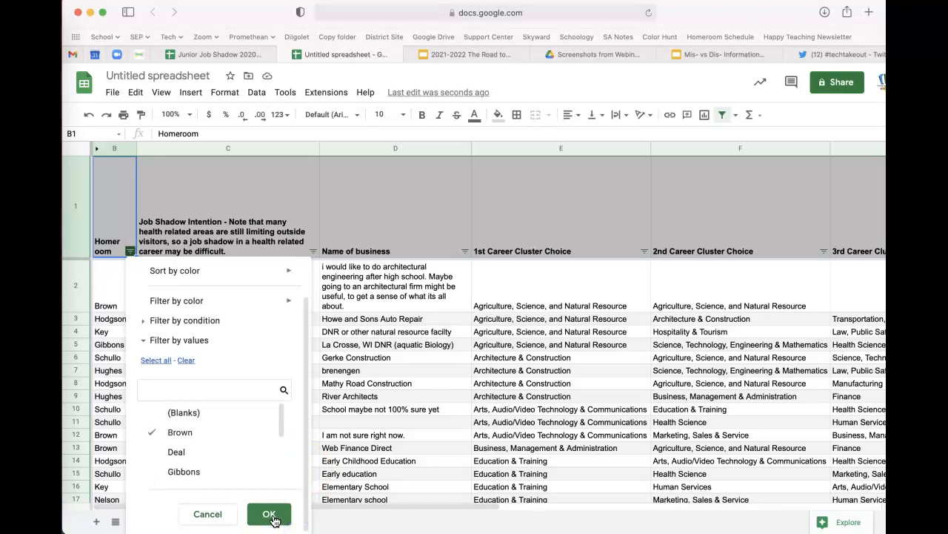
pyautogui.click(269, 514)
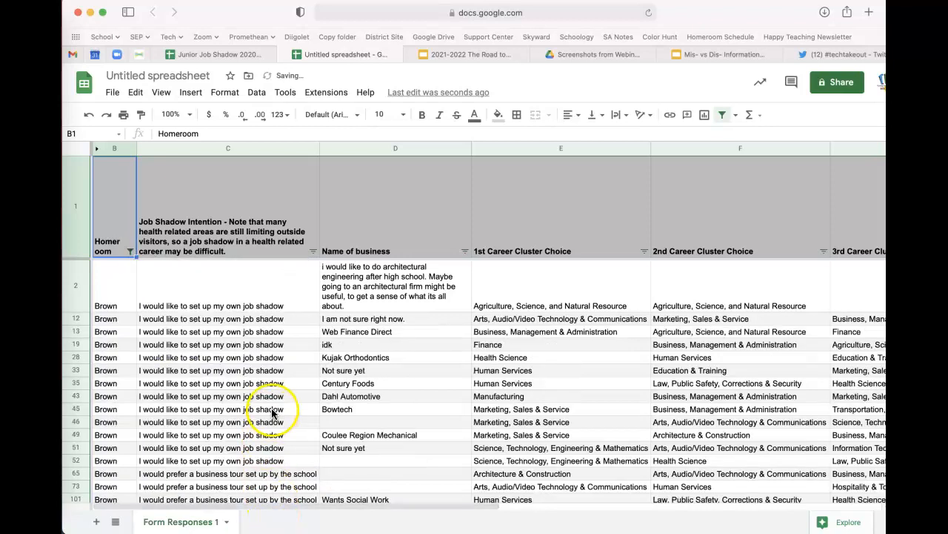
pyautogui.scroll(-3, 271, 413)
pyautogui.scroll(1, 272, 413)
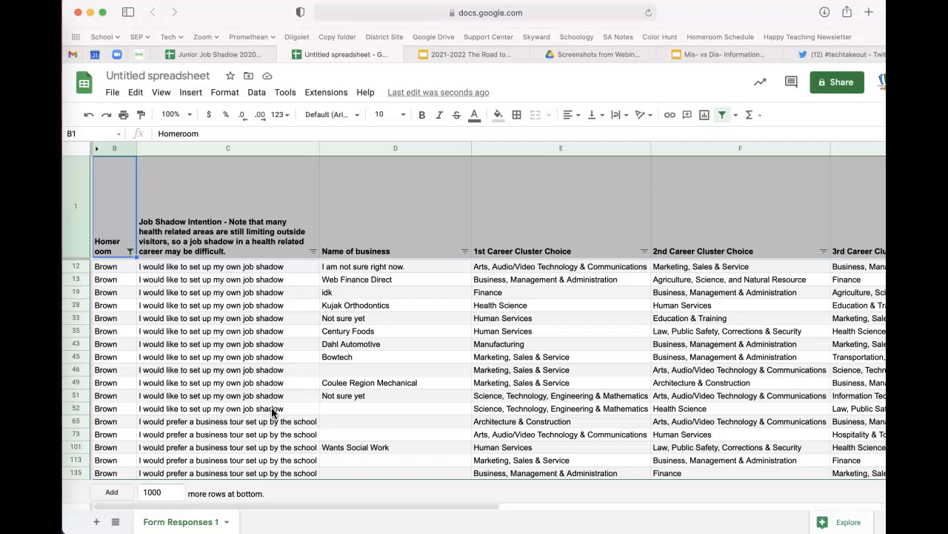
# Filter the 1st Career Cluster Choice column by values to show only Finance
pyautogui.click(395, 234)
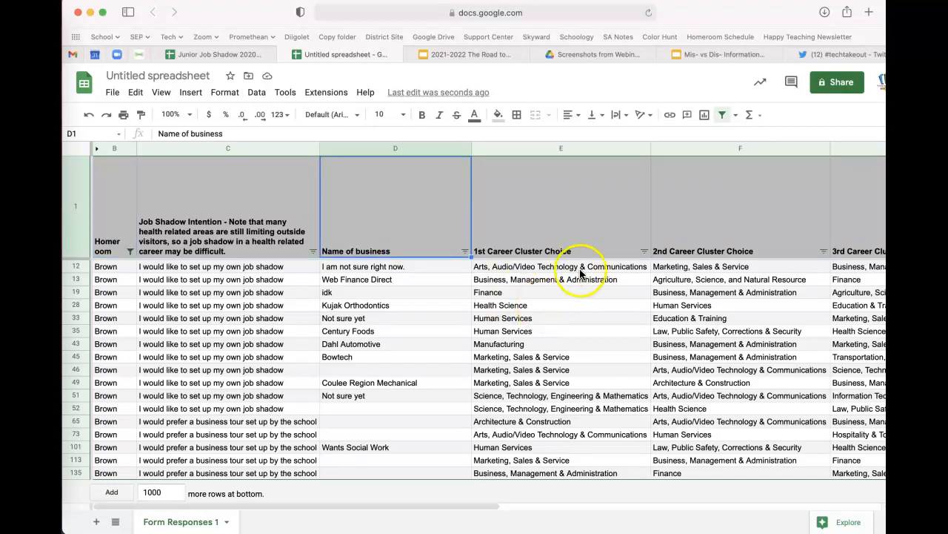
pyautogui.click(645, 252)
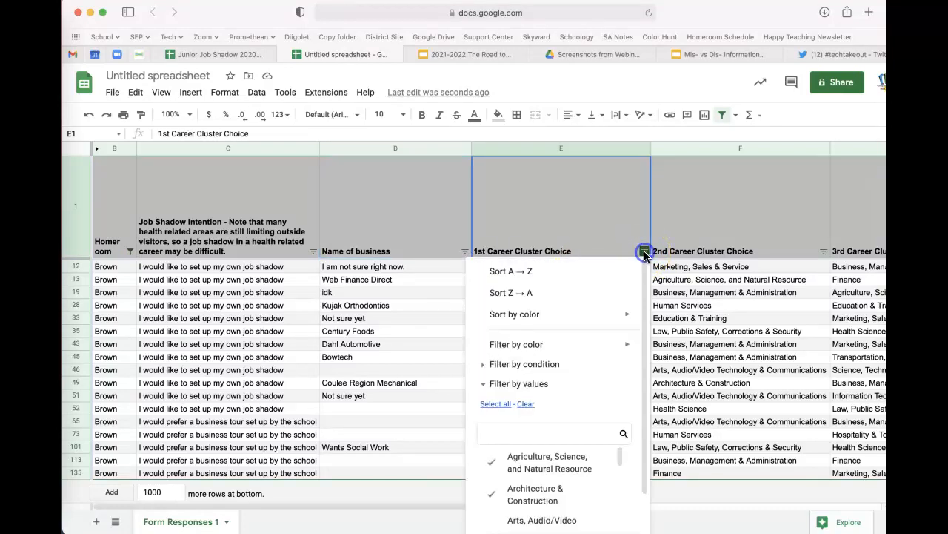
pyautogui.click(527, 406)
pyautogui.scroll(-3, 589, 506)
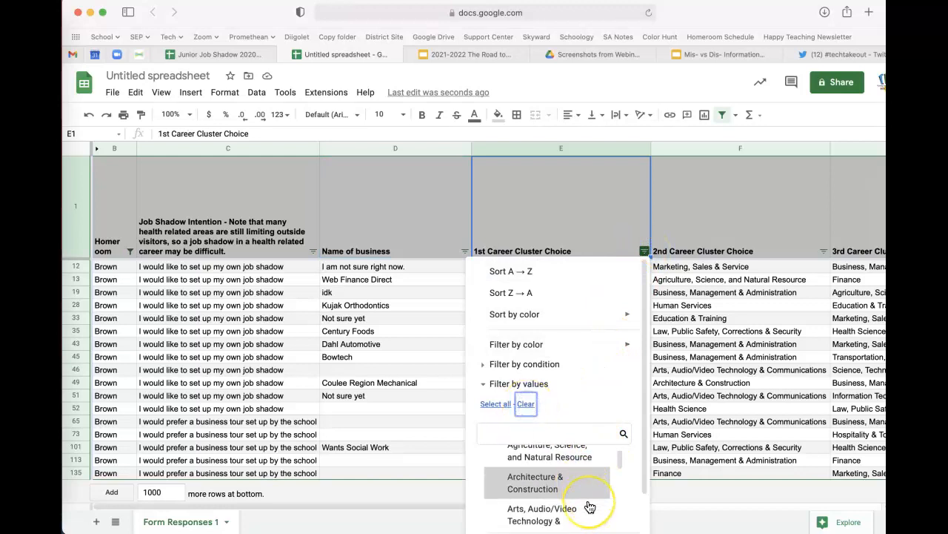
pyautogui.scroll(-1, 589, 506)
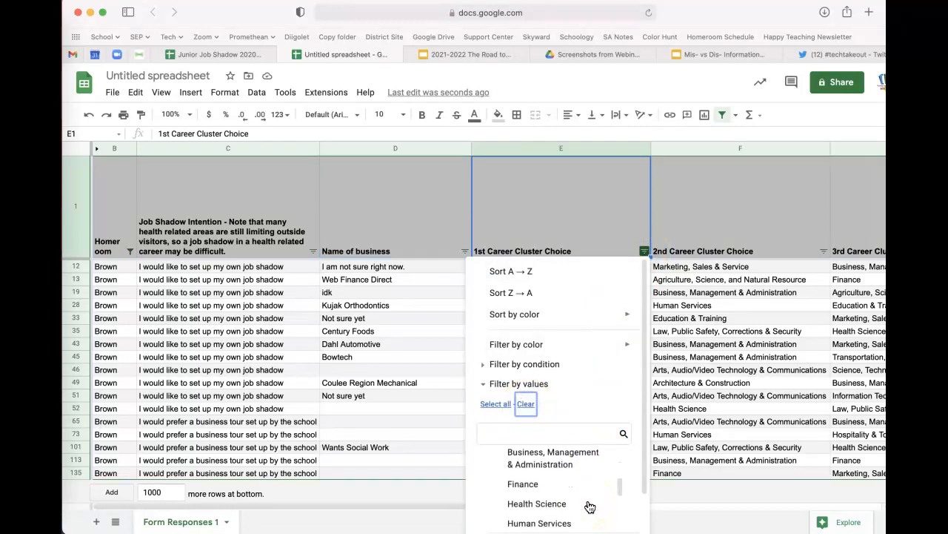
pyautogui.click(547, 484)
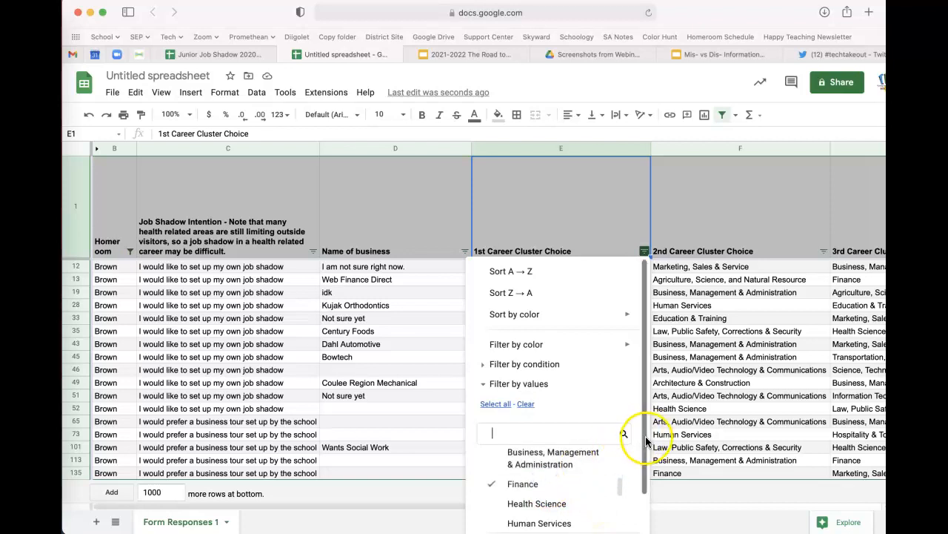
pyautogui.scroll(-2, 630, 441)
pyautogui.click(608, 514)
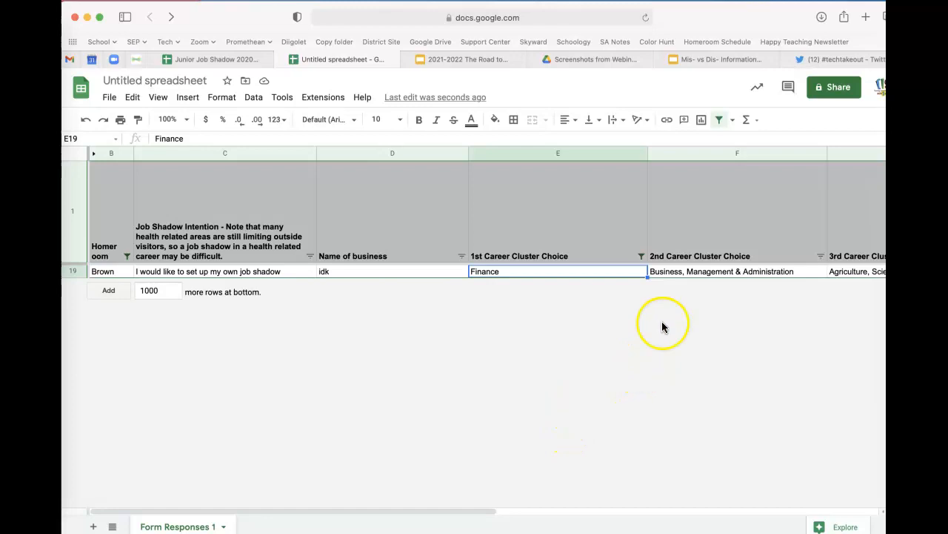
# Save the current filter as a filter view named with the homeroom teacher's surname followed by "- Finance"
pyautogui.click(734, 122)
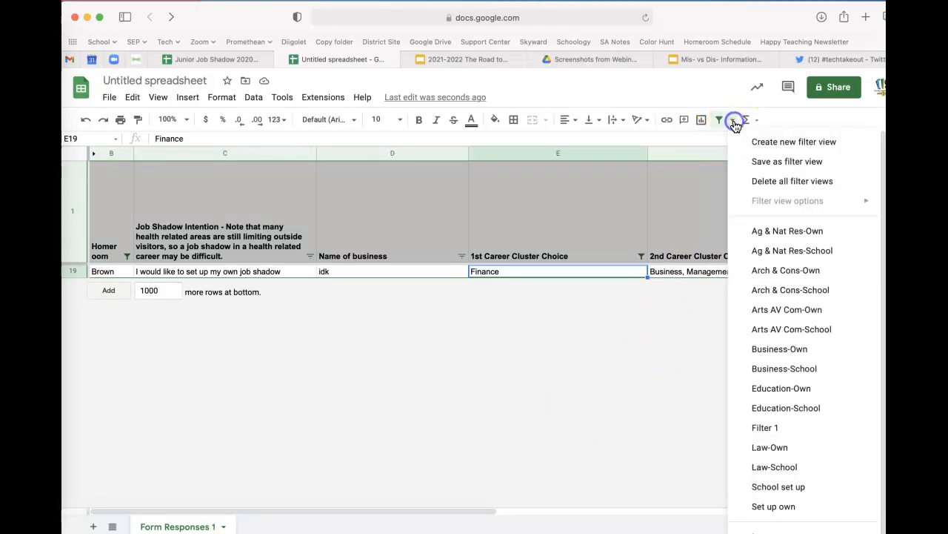
pyautogui.click(753, 166)
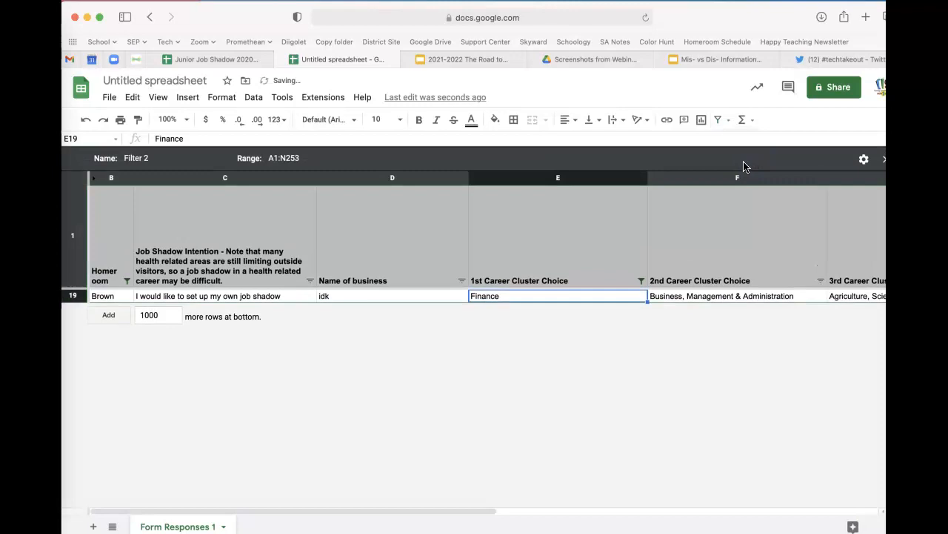
pyautogui.click(159, 158)
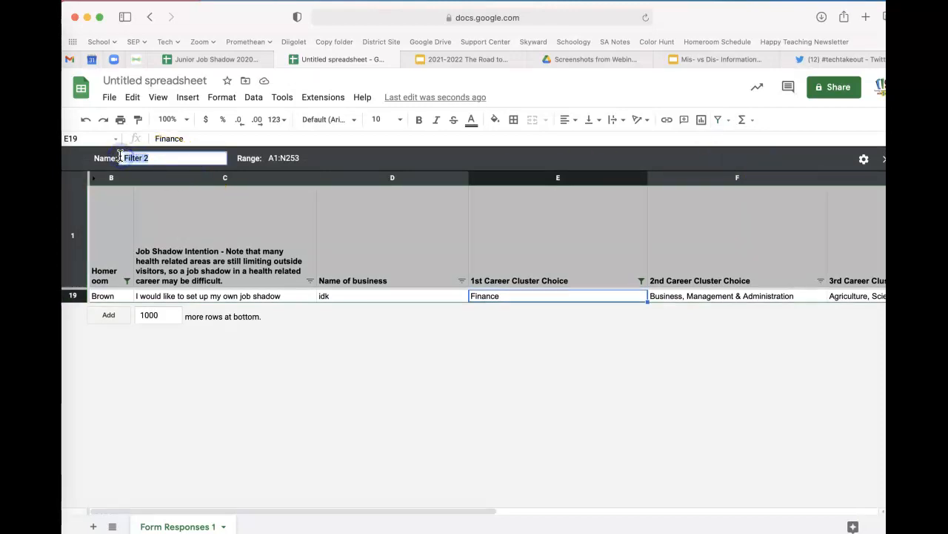
pyautogui.write('Brown - Finance')
pyautogui.click(376, 331)
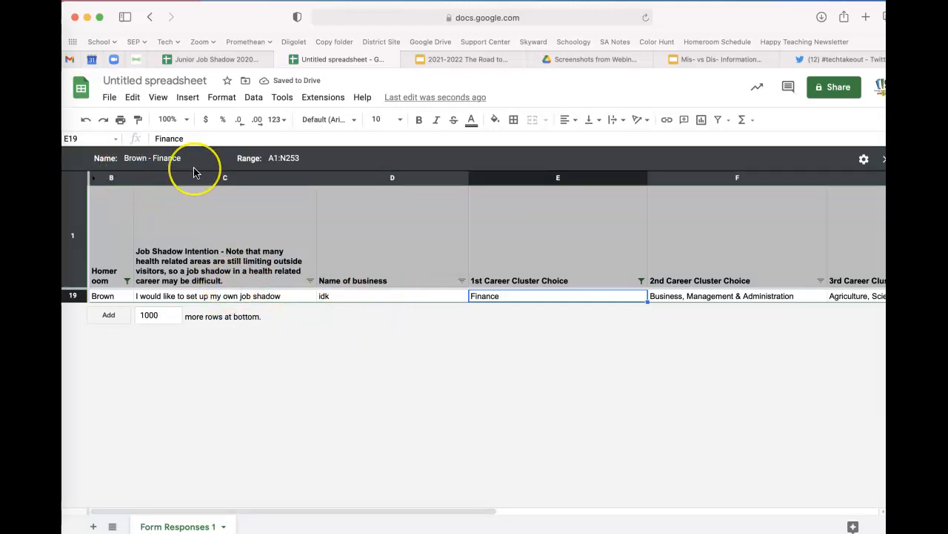
# Exit the saved filter view and remove the sheet's filter to show all responses
pyautogui.click(731, 125)
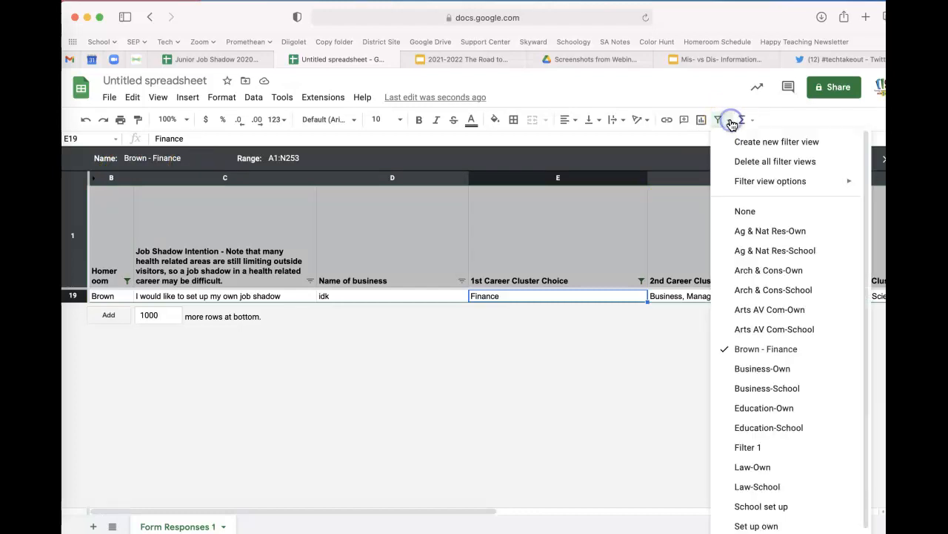
pyautogui.click(747, 212)
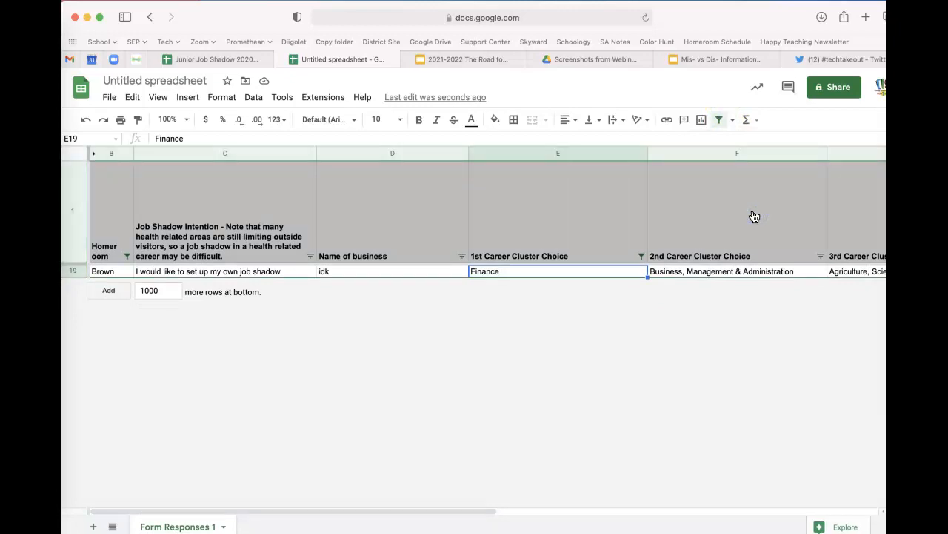
pyautogui.click(719, 120)
pyautogui.scroll(-3, 808, 482)
pyautogui.scroll(-2, 807, 482)
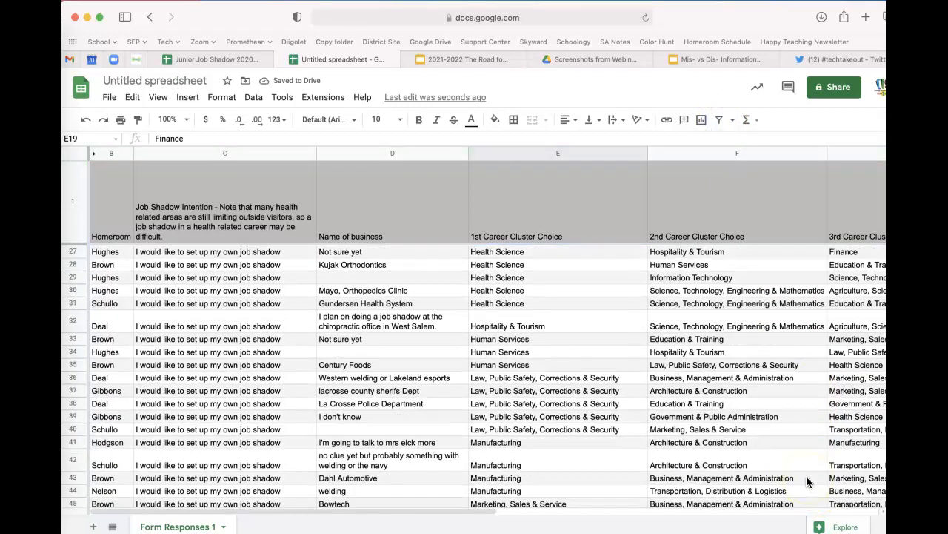
pyautogui.scroll(5, 808, 481)
pyautogui.scroll(1, 807, 481)
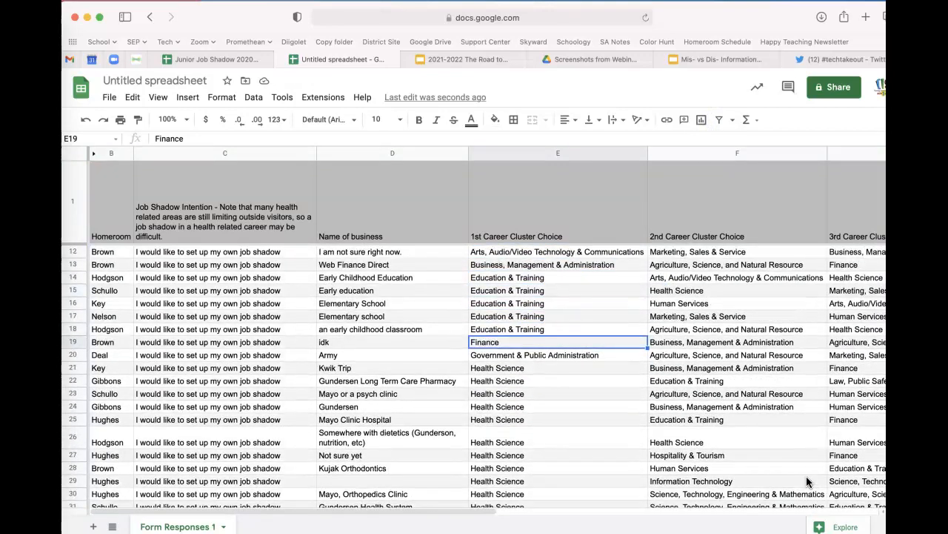
# Apply the saved Business-School filter view to the responses
pyautogui.click(732, 120)
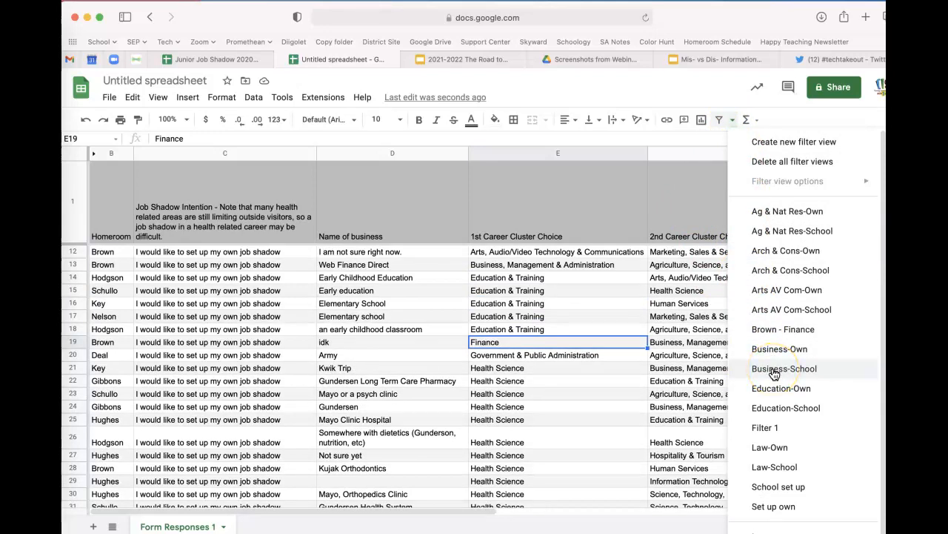
pyautogui.click(774, 368)
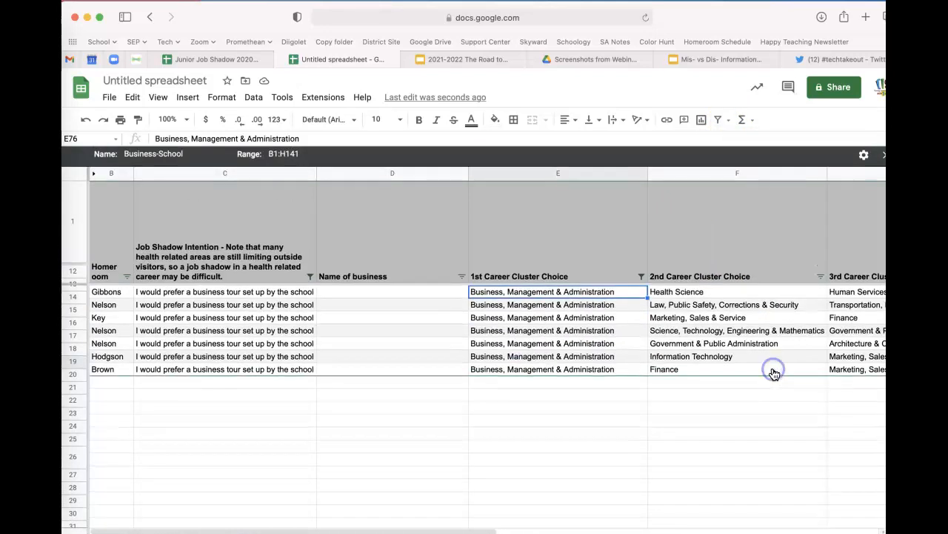